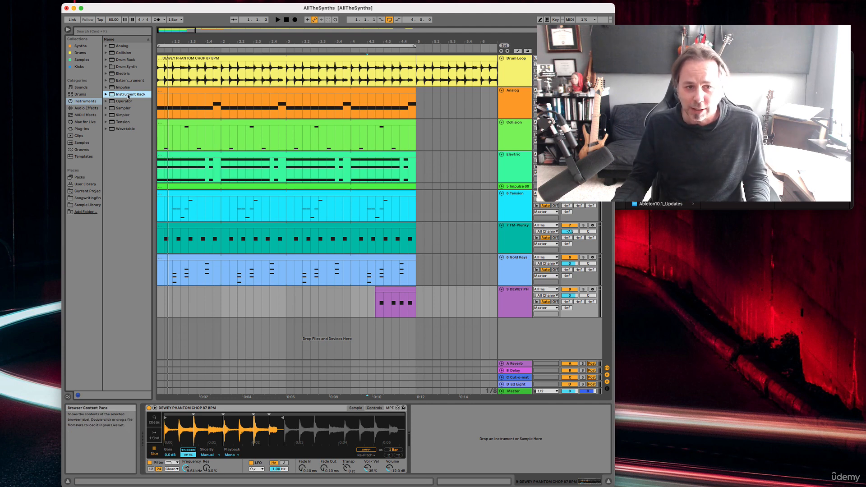
Step: Create a new track with an empty Instrument Rack and load the Analog pad preset Glass1 Low Strings Pad into it
{"action": "left_click_drag", "start_coordinate": [124, 97], "coordinate": [206, 337]}
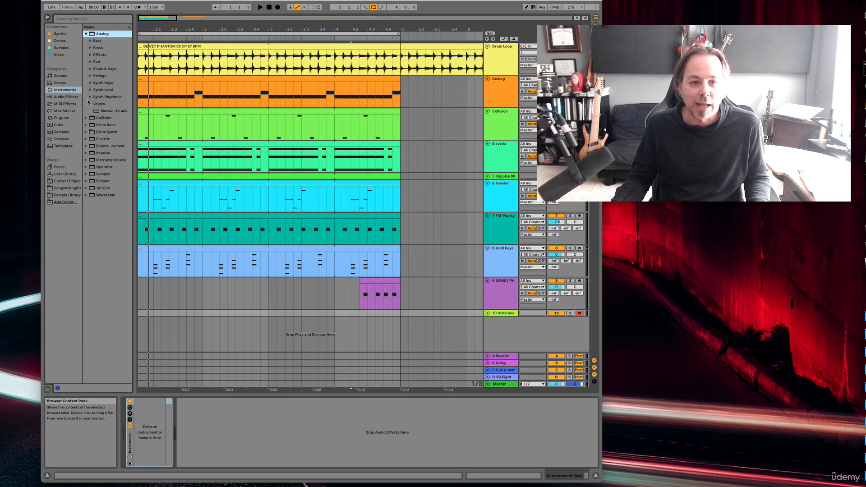
{"action": "left_click", "coordinate": [90, 62]}
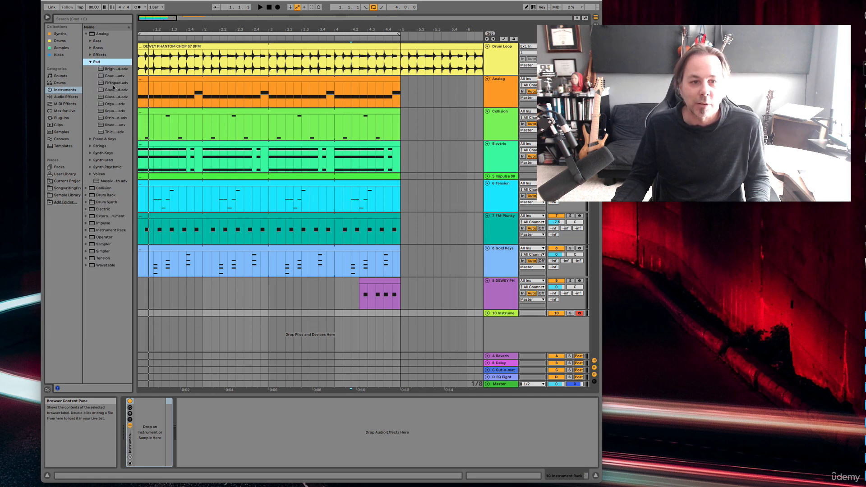
{"action": "left_click", "coordinate": [114, 85]}
{"action": "left_click", "coordinate": [111, 90]}
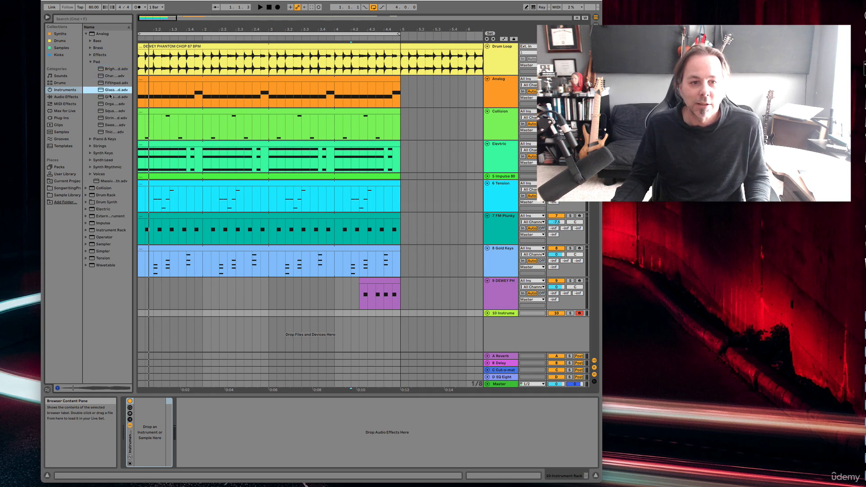
{"action": "left_click", "coordinate": [110, 97]}
{"action": "left_click", "coordinate": [110, 90]}
{"action": "left_click_drag", "start_coordinate": [118, 183], "coordinate": [157, 453]}
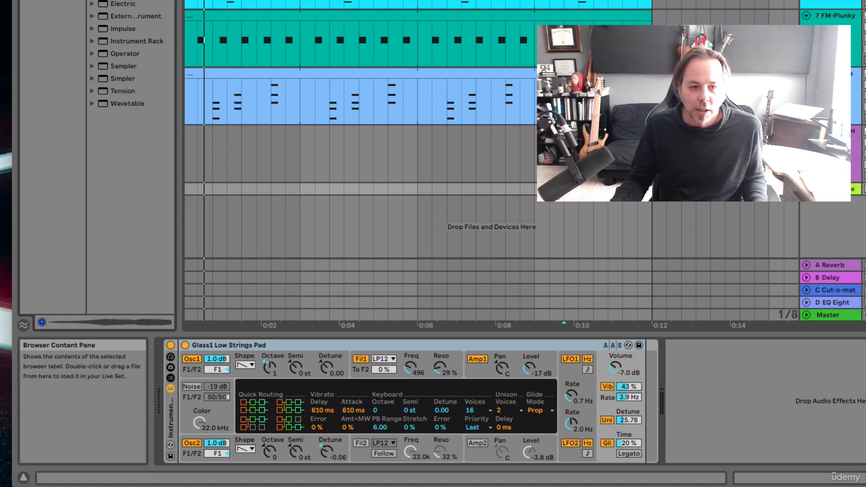
Step: Show the Instrument Rack's chain list and add the Slow Motion pad preset as a second chain
{"action": "scroll", "coordinate": [131, 203], "scroll_direction": "up", "scroll_amount": 10}
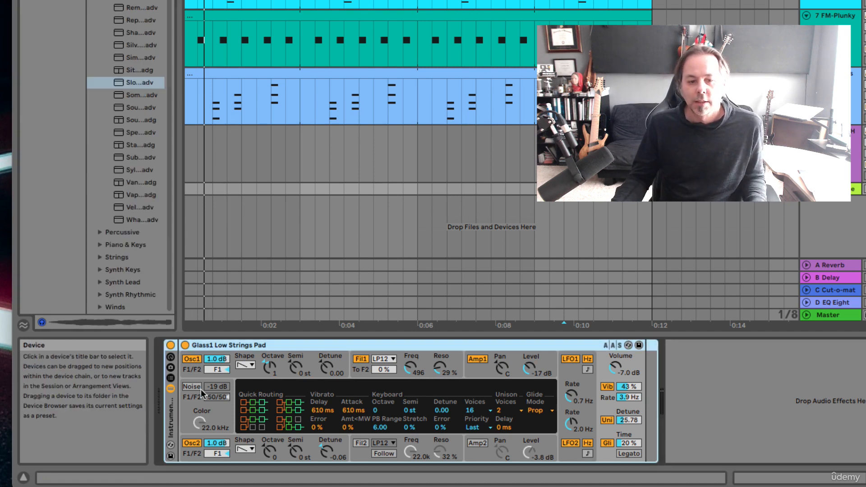
{"action": "left_click", "coordinate": [170, 379]}
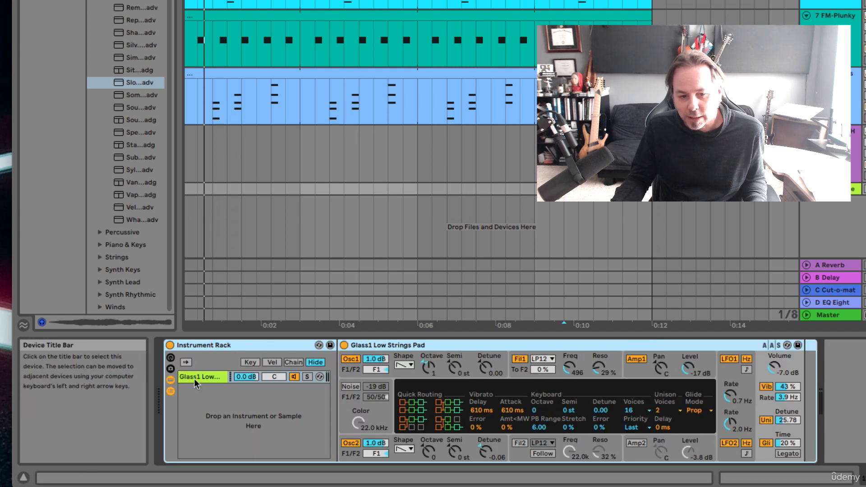
{"action": "left_click", "coordinate": [192, 377]}
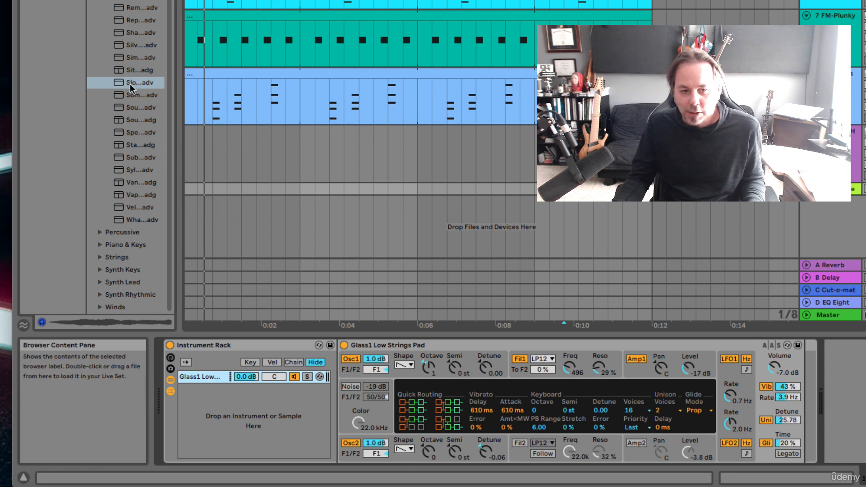
{"action": "left_click_drag", "start_coordinate": [130, 84], "coordinate": [250, 403]}
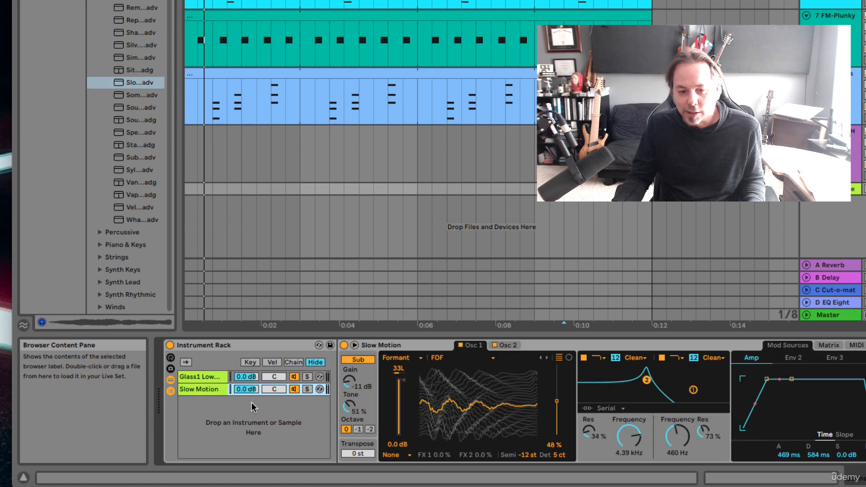
Step: Compare the devices held in the Glass1 Low Strings Pad and Slow Motion chains of the rack
{"action": "left_click", "coordinate": [202, 378]}
{"action": "left_click", "coordinate": [202, 390]}
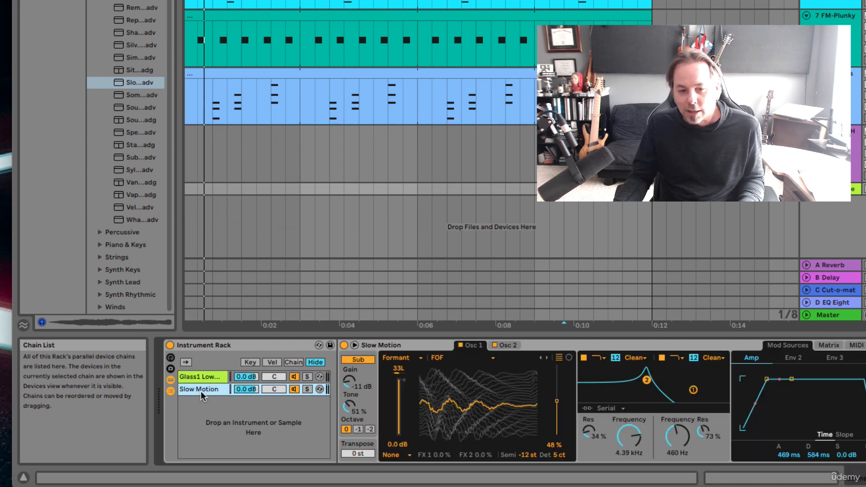
{"action": "left_click", "coordinate": [203, 377]}
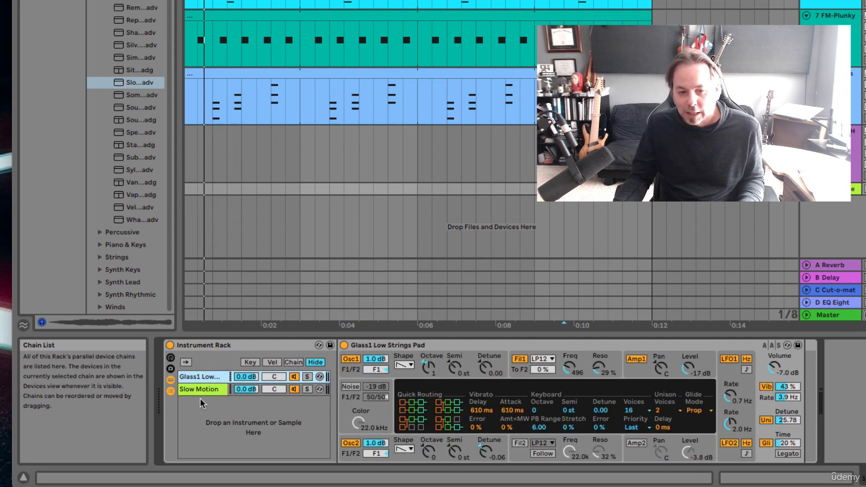
{"action": "left_click", "coordinate": [200, 391]}
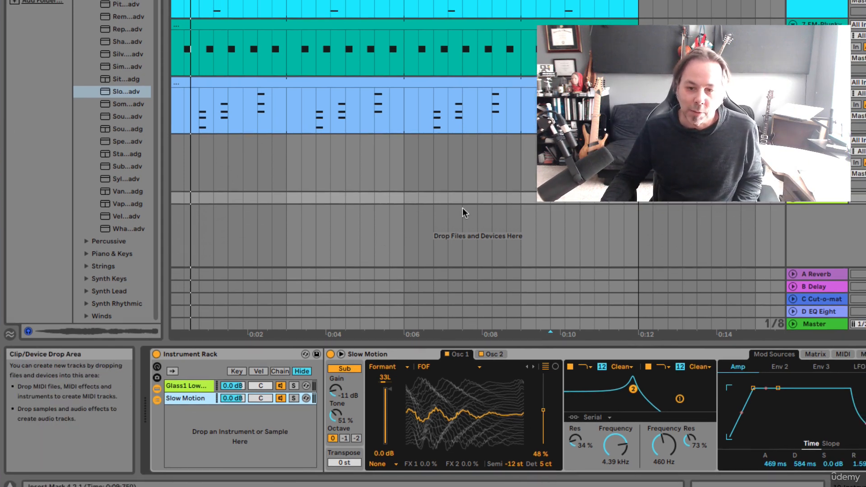
{"action": "left_click", "coordinate": [202, 385]}
{"action": "left_click", "coordinate": [201, 398]}
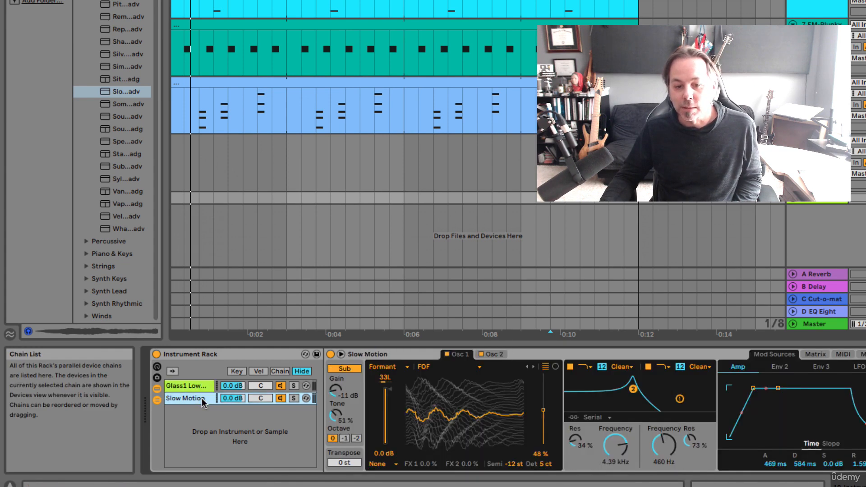
{"action": "left_click", "coordinate": [201, 386]}
{"action": "left_click", "coordinate": [201, 398]}
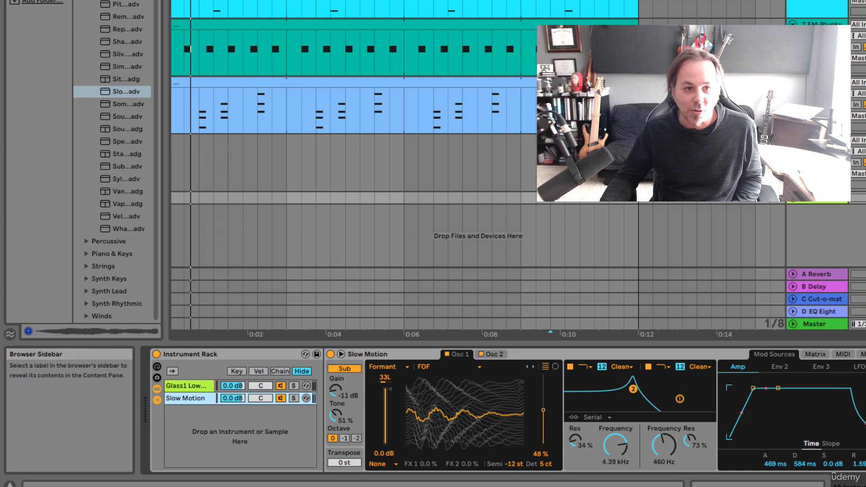
Step: Add the Operator pad presets Fuzz Pad and Glass5 Vibrato Pad to the Instrument Rack as two more chains
{"action": "scroll", "coordinate": [113, 162], "scroll_direction": "up", "scroll_amount": 10}
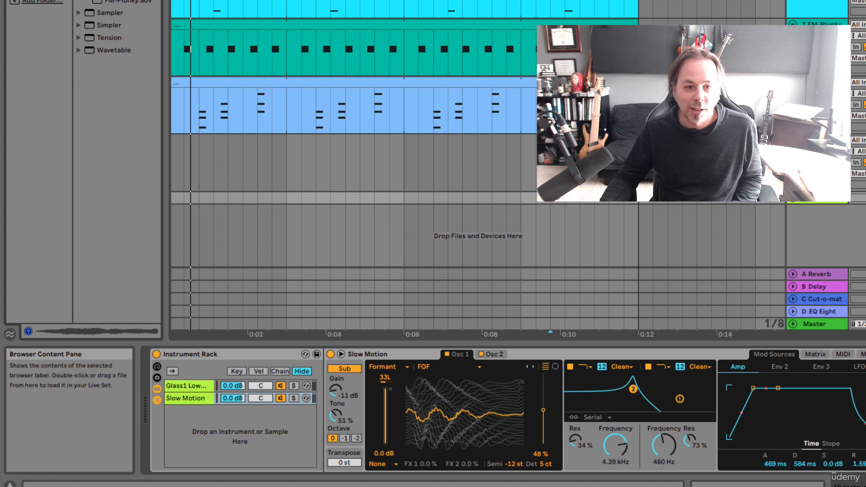
{"action": "left_click", "coordinate": [128, 137]}
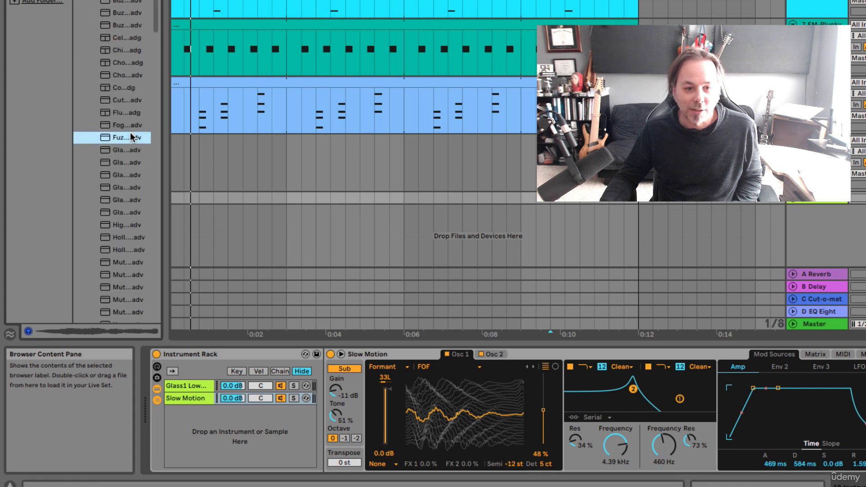
{"action": "left_click_drag", "start_coordinate": [180, 326], "coordinate": [218, 435]}
{"action": "left_click_drag", "start_coordinate": [117, 198], "coordinate": [201, 435]}
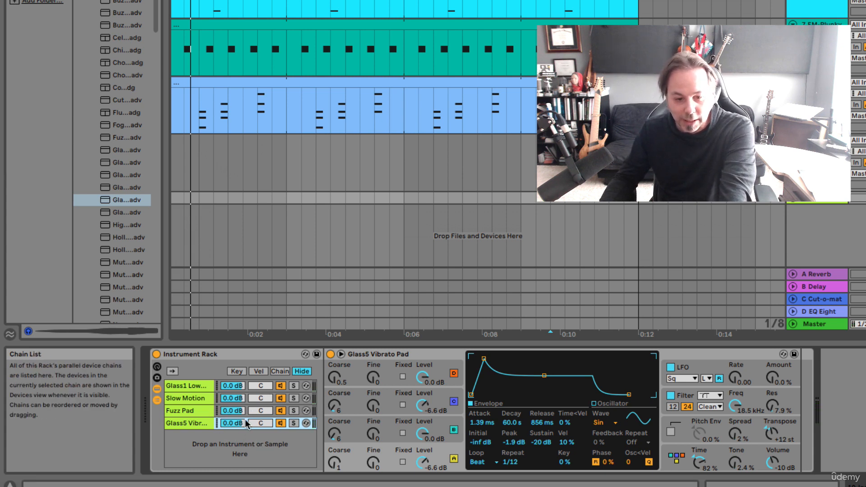
Step: Set the chain volumes to -10 dB for Glass1, -8 dB for Slow Motion, 6 dB for Fuzz Pad and -8 dB for Glass5
{"action": "left_click_drag", "start_coordinate": [231, 386], "coordinate": [231, 406]}
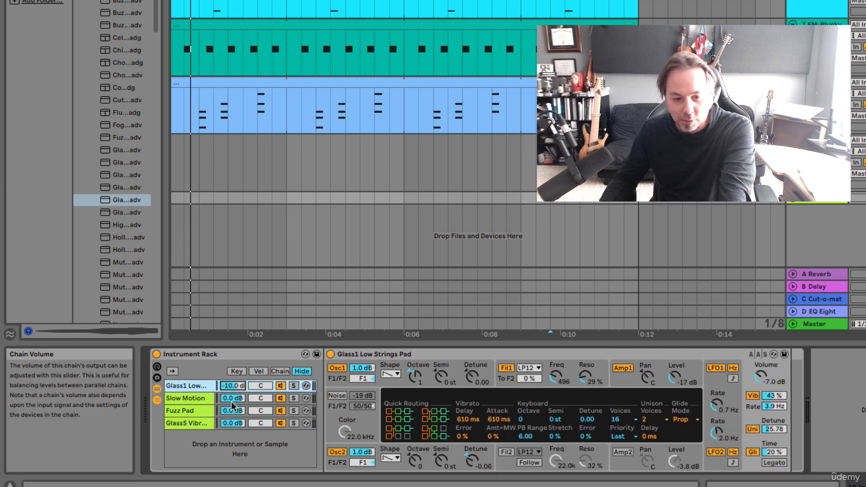
{"action": "key", "text": "Down"}
{"action": "key", "text": "Down"}
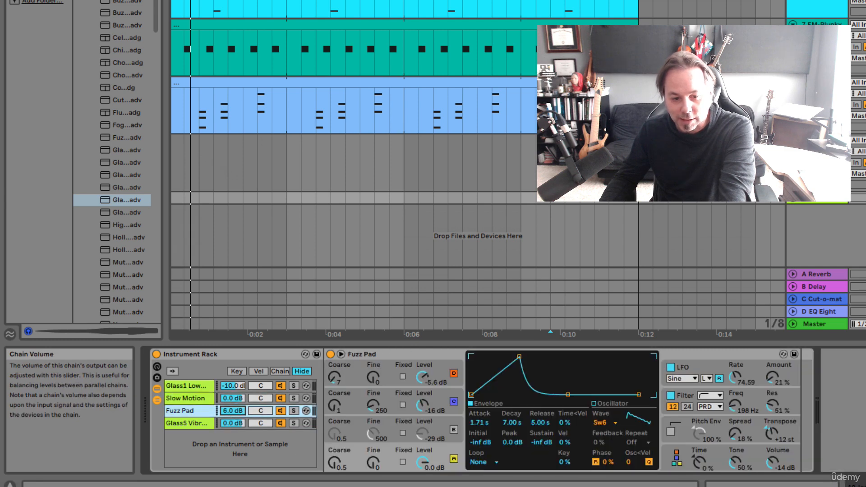
{"action": "left_click_drag", "start_coordinate": [231, 398], "coordinate": [231, 429]}
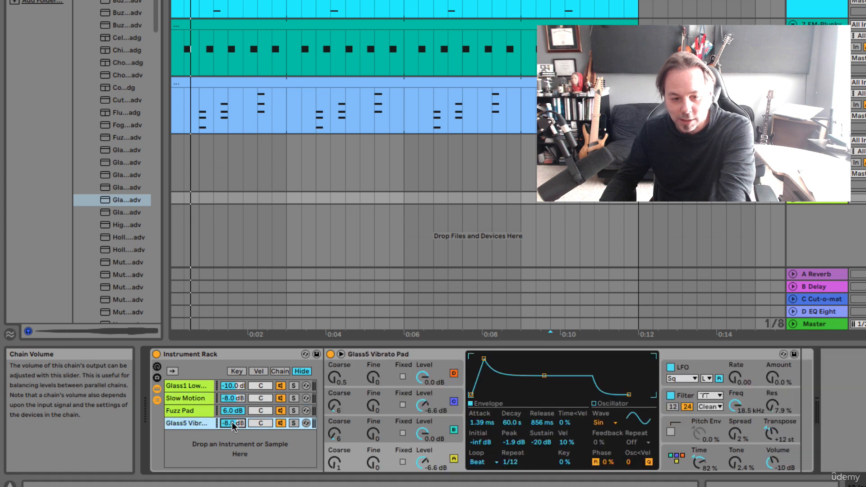
Step: Pan the Glass1 Low Strings Pad chain to 50L and the Fuzz Pad chain to 50R
{"action": "left_click_drag", "start_coordinate": [254, 383], "coordinate": [261, 407]}
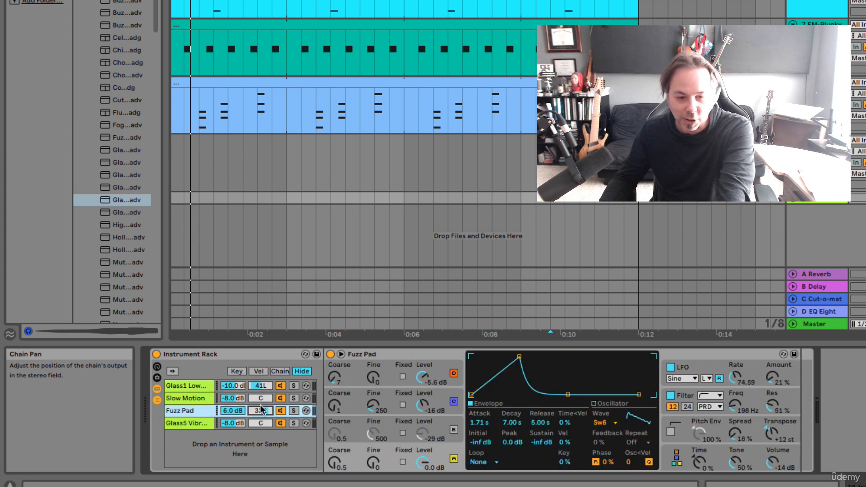
{"action": "left_click_drag", "start_coordinate": [262, 410], "coordinate": [262, 409]}
{"action": "left_click", "coordinate": [261, 385]}
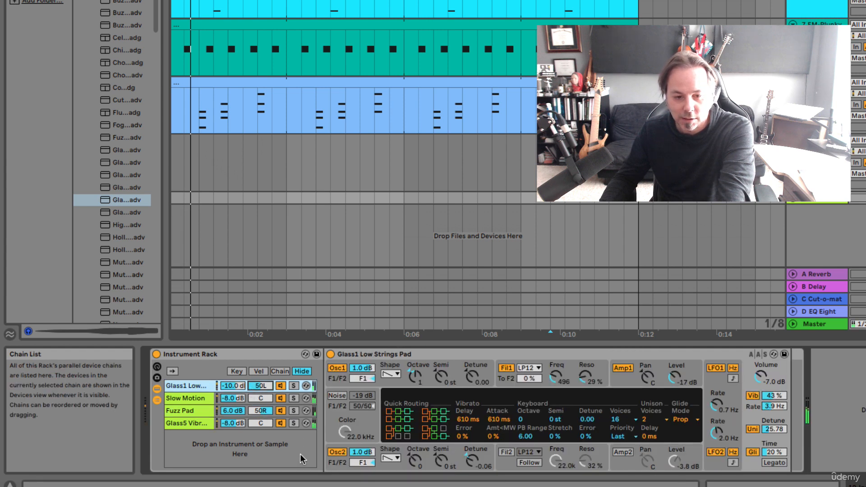
Step: Audition the rack by muting and unmuting the Glass1 and Slow Motion chains, and soloing and unsoloing Glass1
{"action": "left_click", "coordinate": [280, 386]}
{"action": "left_click", "coordinate": [280, 398]}
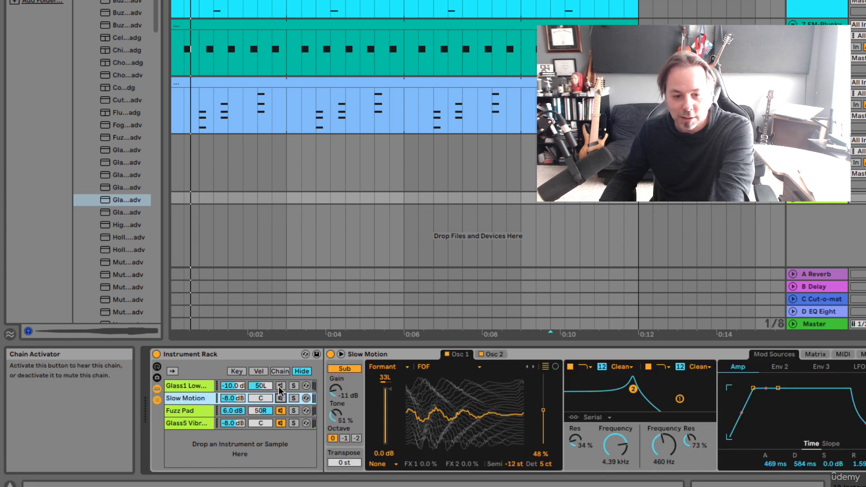
{"action": "left_click", "coordinate": [280, 387]}
{"action": "left_click", "coordinate": [280, 398]}
{"action": "left_click", "coordinate": [294, 386]}
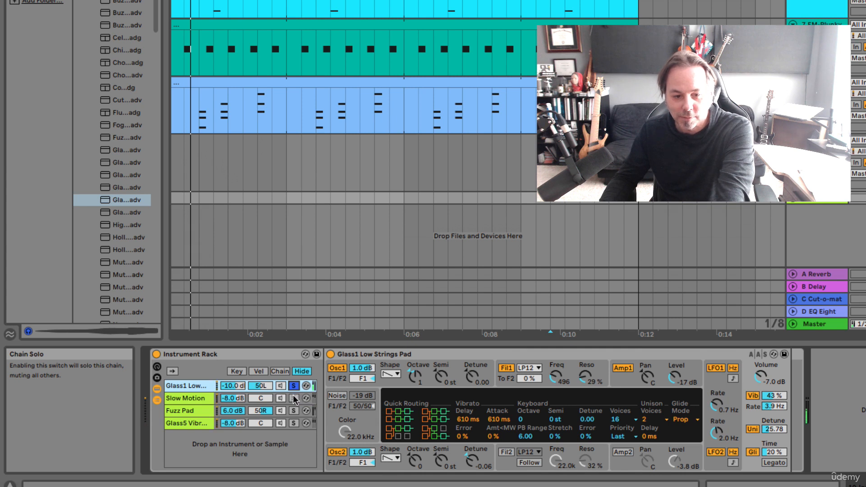
{"action": "left_click", "coordinate": [294, 387]}
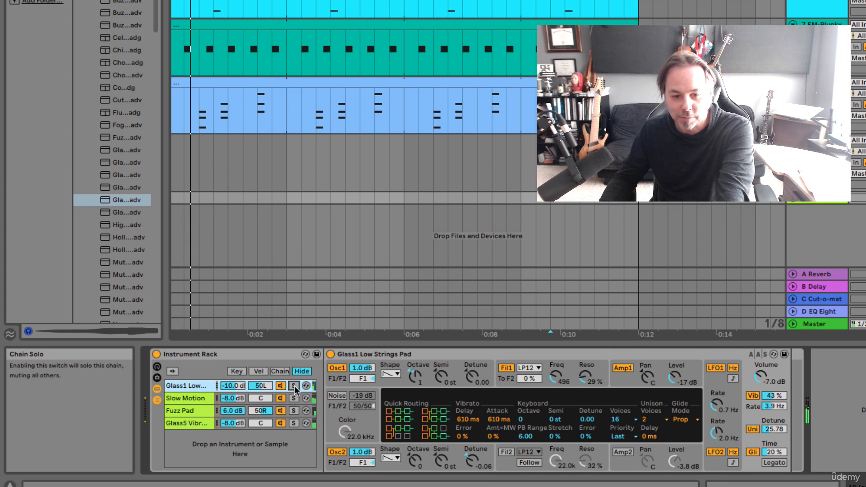